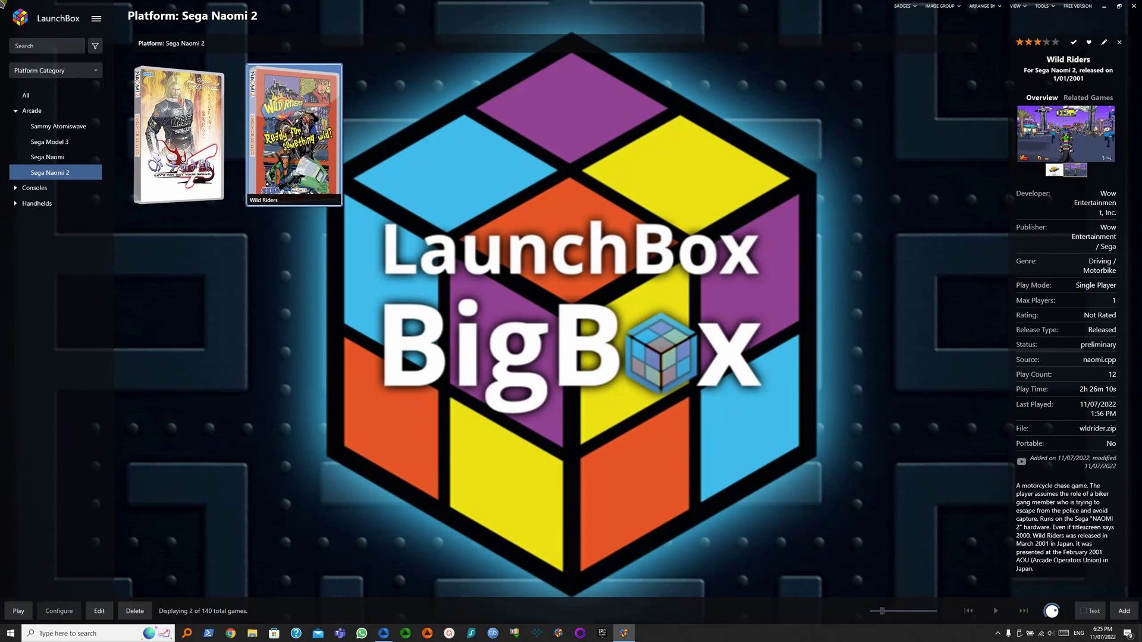
Step: Open the Flycast emulator from Wild Riders and review the Xbox One Controller mapping for Arcade Controls
{"action": "right_click", "coordinate": [299, 177]}
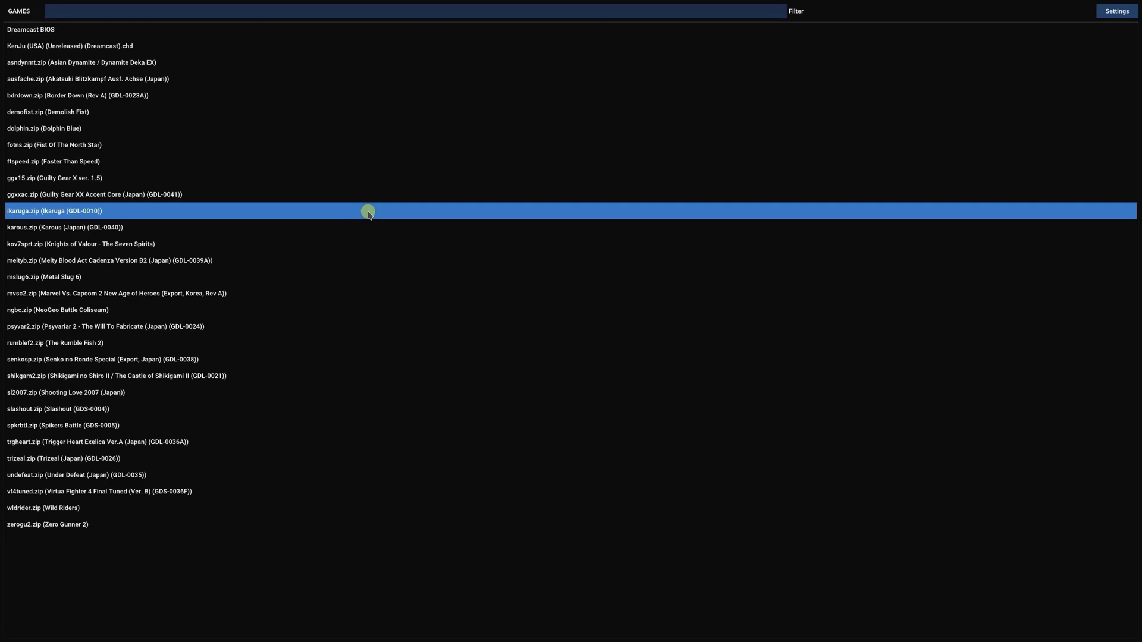
{"action": "left_click", "coordinate": [1104, 14]}
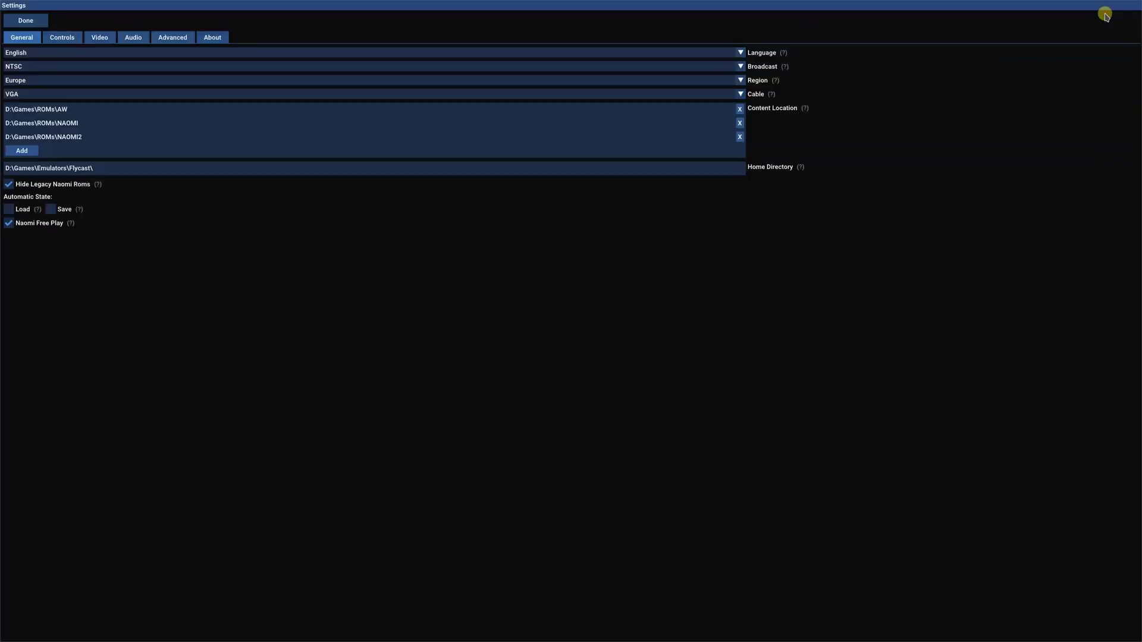
{"action": "left_click", "coordinate": [60, 37]}
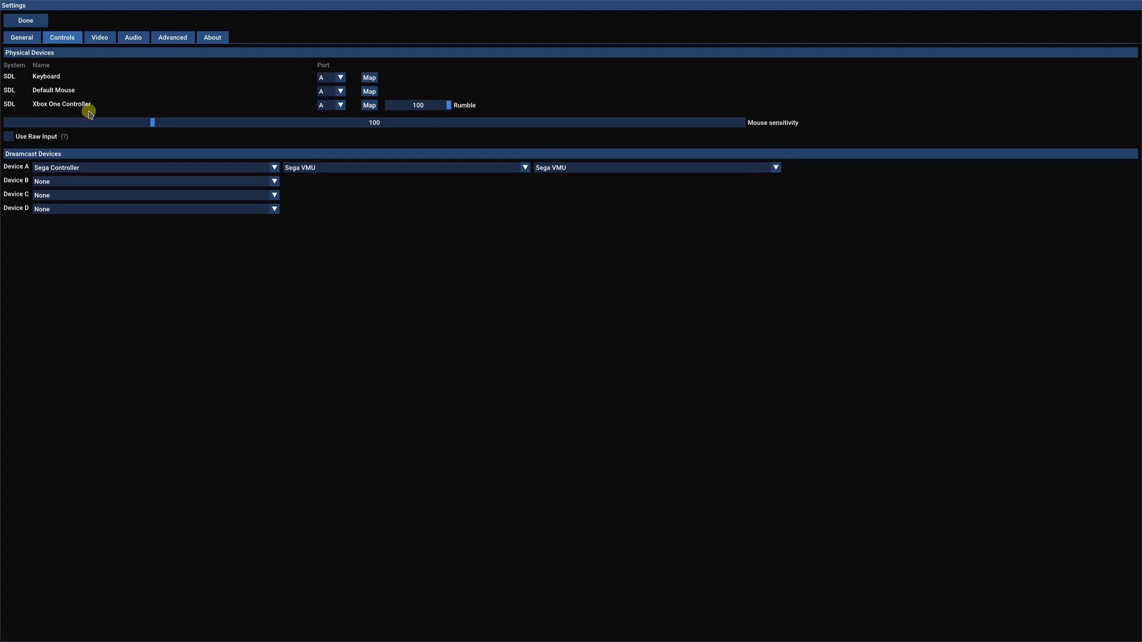
{"action": "left_click", "coordinate": [370, 106]}
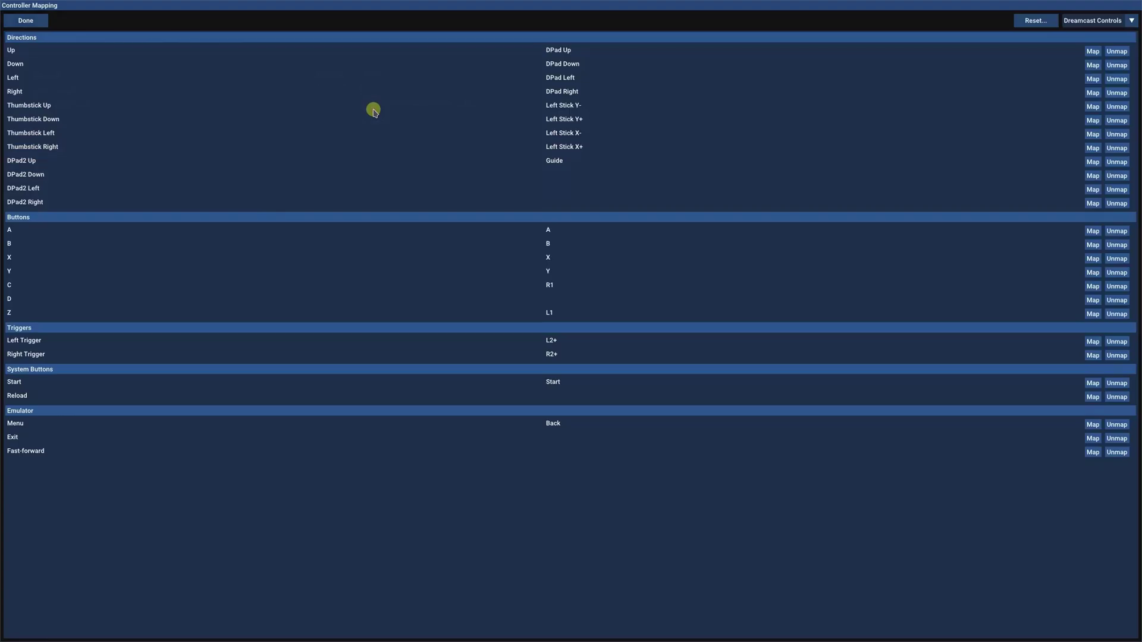
{"action": "left_click", "coordinate": [1131, 20]}
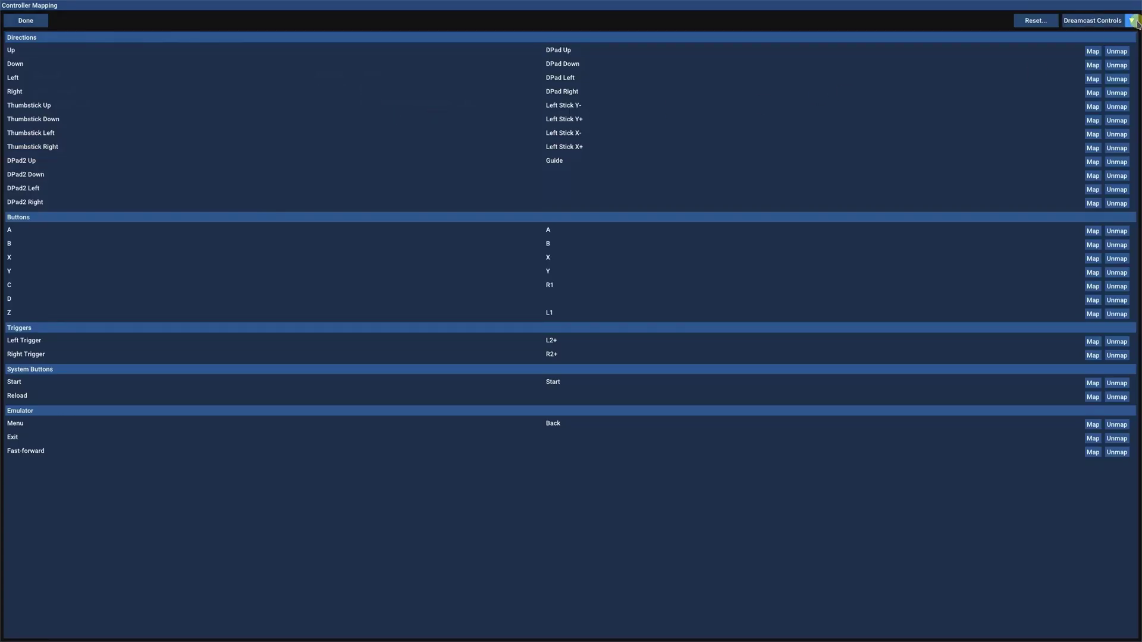
{"action": "left_click", "coordinate": [1087, 46]}
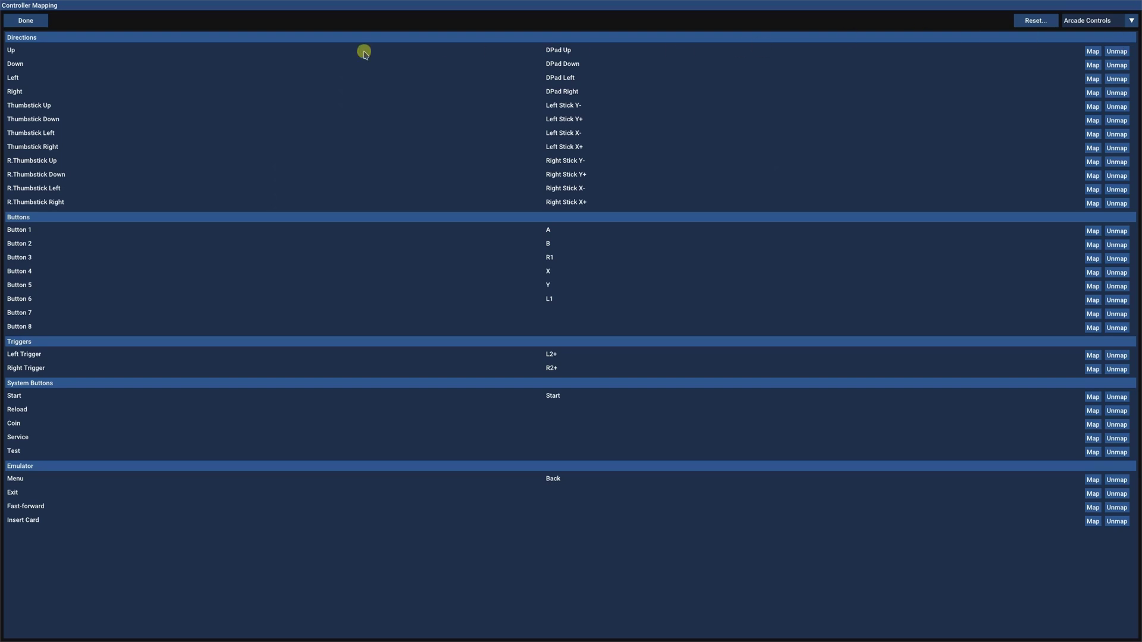
{"action": "left_click", "coordinate": [25, 21]}
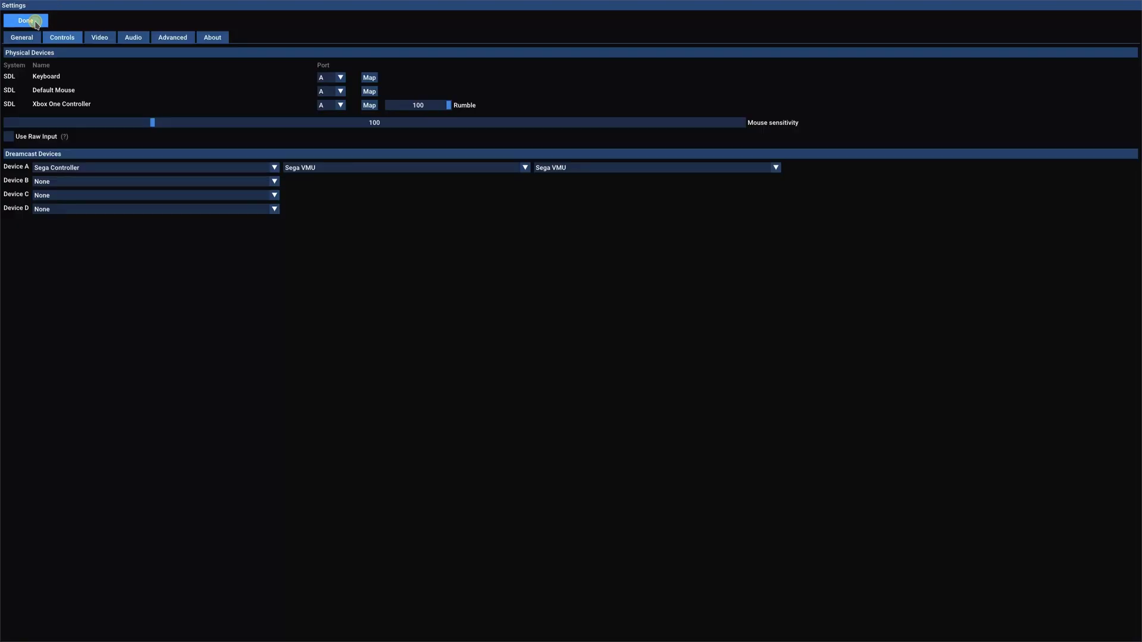
Step: Review the keyboard's arcade mapping and the emulator's general settings, and quit back to LaunchBox
{"action": "left_click", "coordinate": [367, 77]}
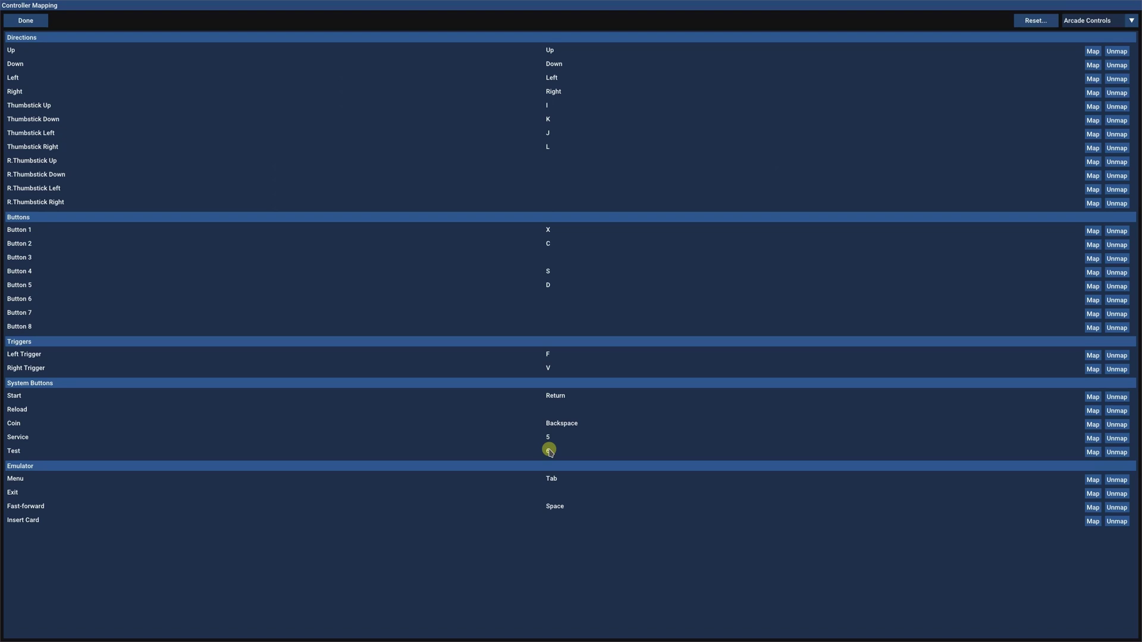
{"action": "left_click", "coordinate": [24, 21]}
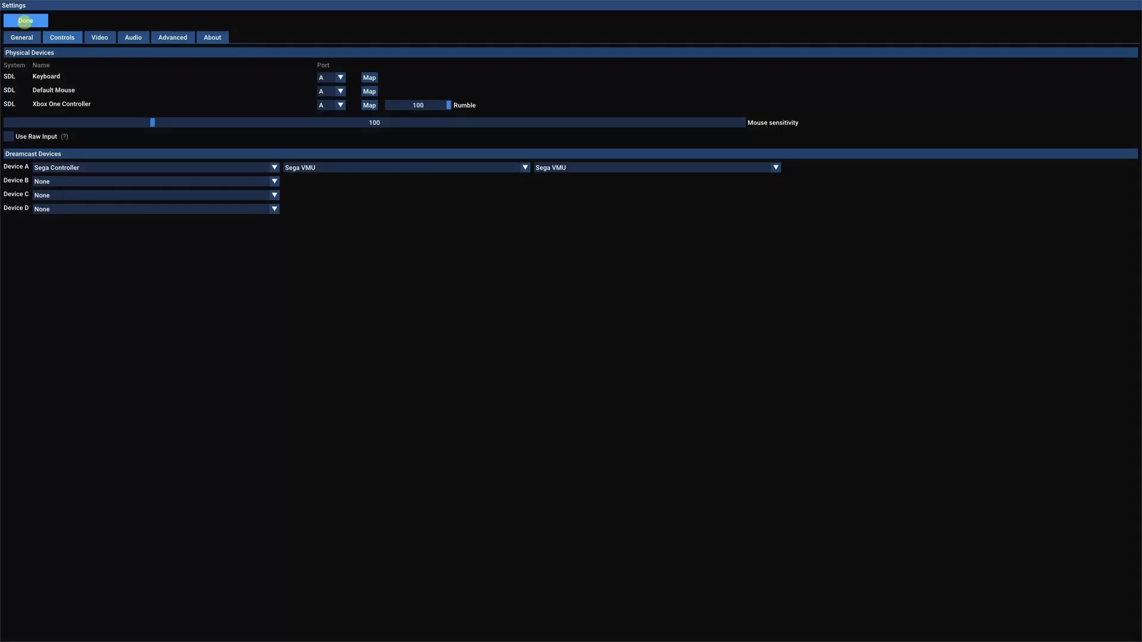
{"action": "left_click", "coordinate": [25, 38]}
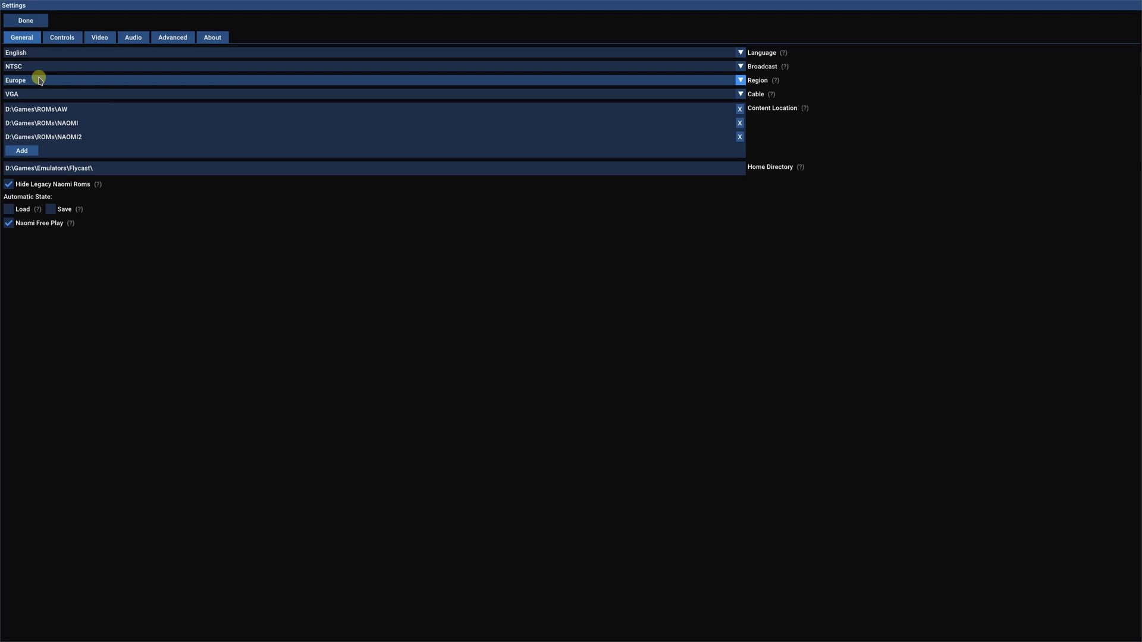
{"action": "left_click", "coordinate": [25, 21]}
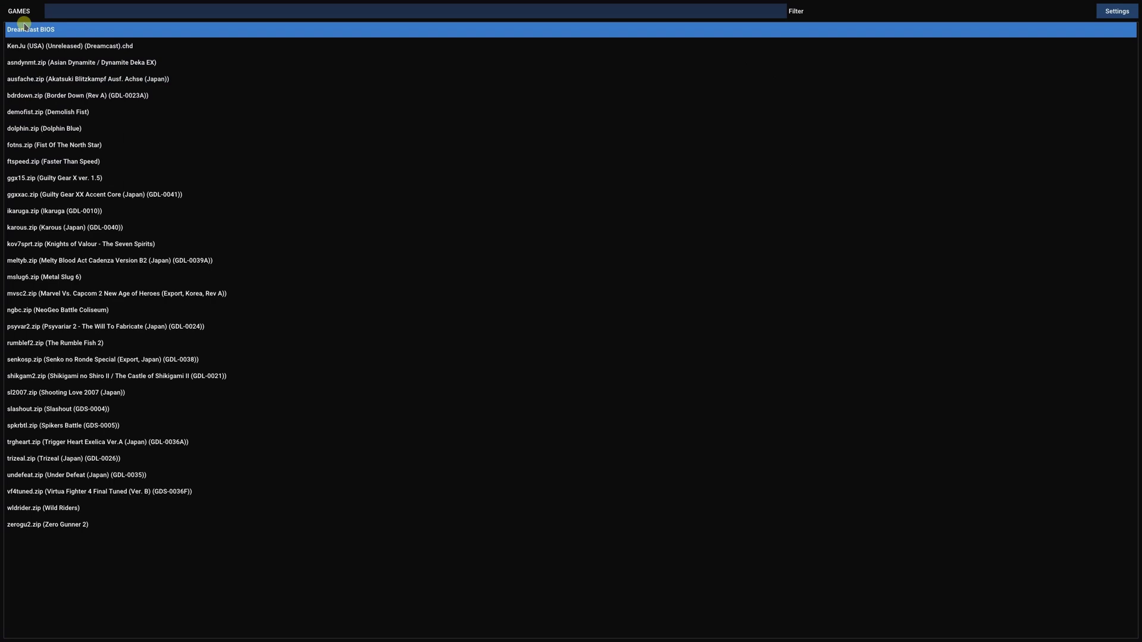
{"action": "key", "text": "alt+F4"}
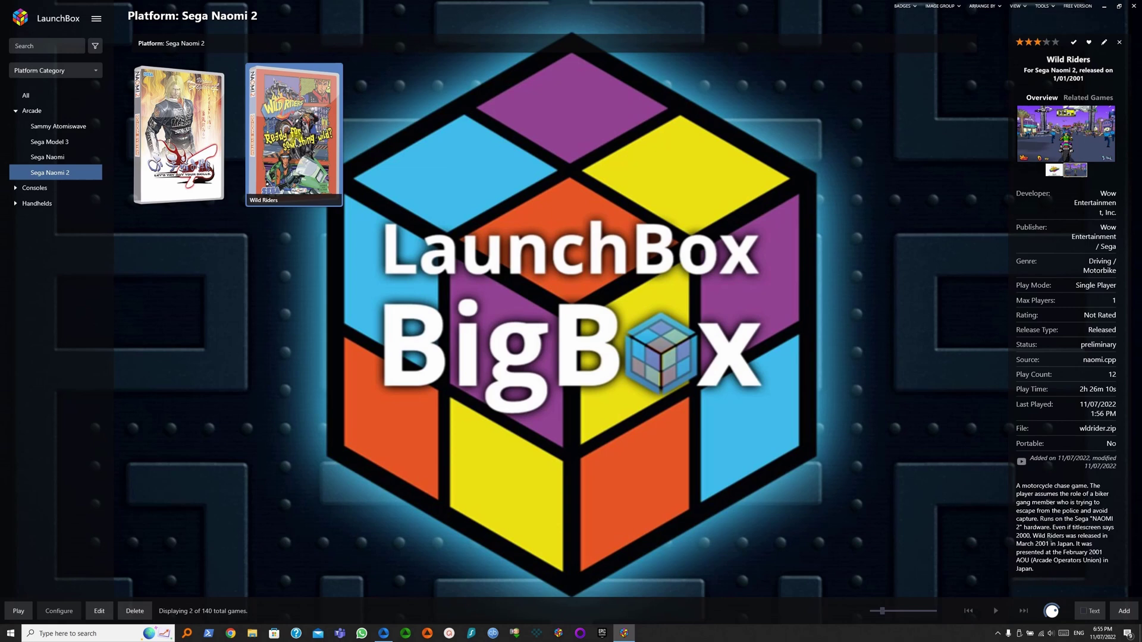
Step: Launch Wild Riders and enter Game Test Mode from the arcade board's system menu
{"action": "double_click", "coordinate": [296, 138]}
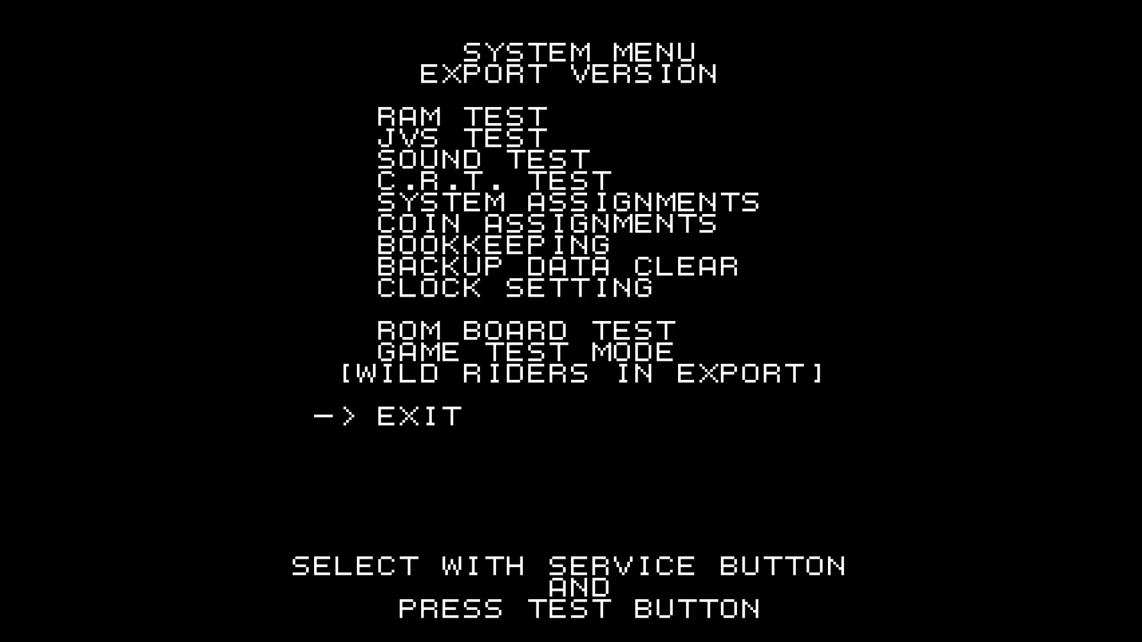
{"action": "key", "text": "9"}
{"action": "key", "text": "9"}
{"action": "key", "text": "9"}
{"action": "key", "text": "9"}
{"action": "key", "text": "9"}
{"action": "key", "text": "9"}
{"action": "key", "text": "9"}
{"action": "key", "text": "9"}
{"action": "key", "text": "9"}
{"action": "key", "text": "9"}
{"action": "key", "text": "9"}
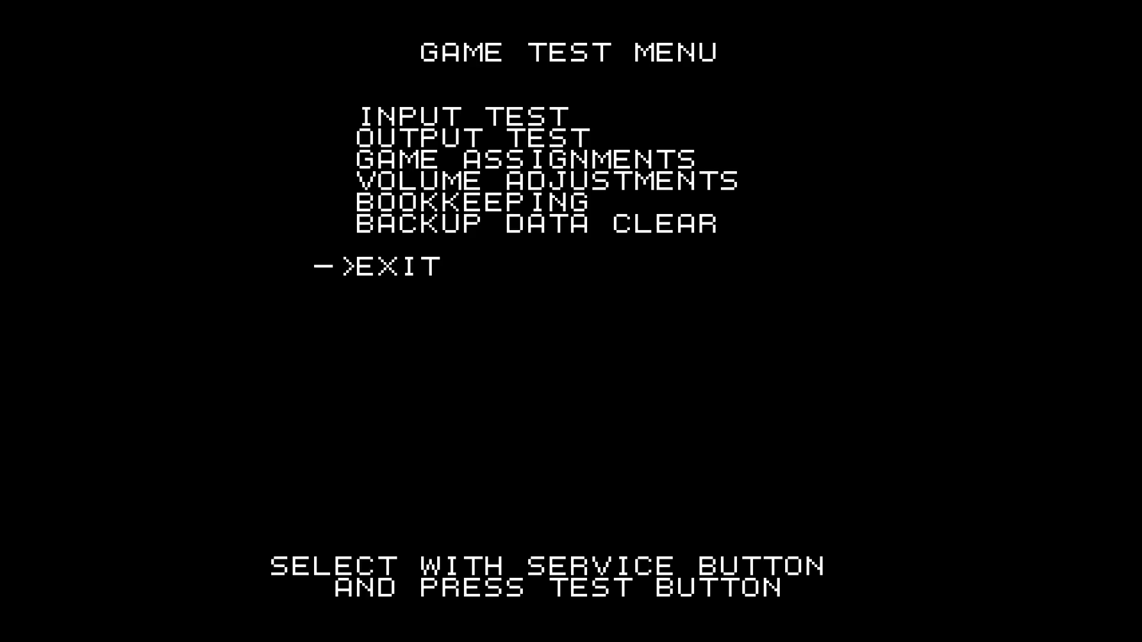
Step: Open Volume Adjustments from the game test menu
{"action": "key", "text": "9"}
{"action": "key", "text": "9"}
{"action": "key", "text": "9"}
{"action": "key", "text": "9"}
{"action": "key", "text": "F2"}
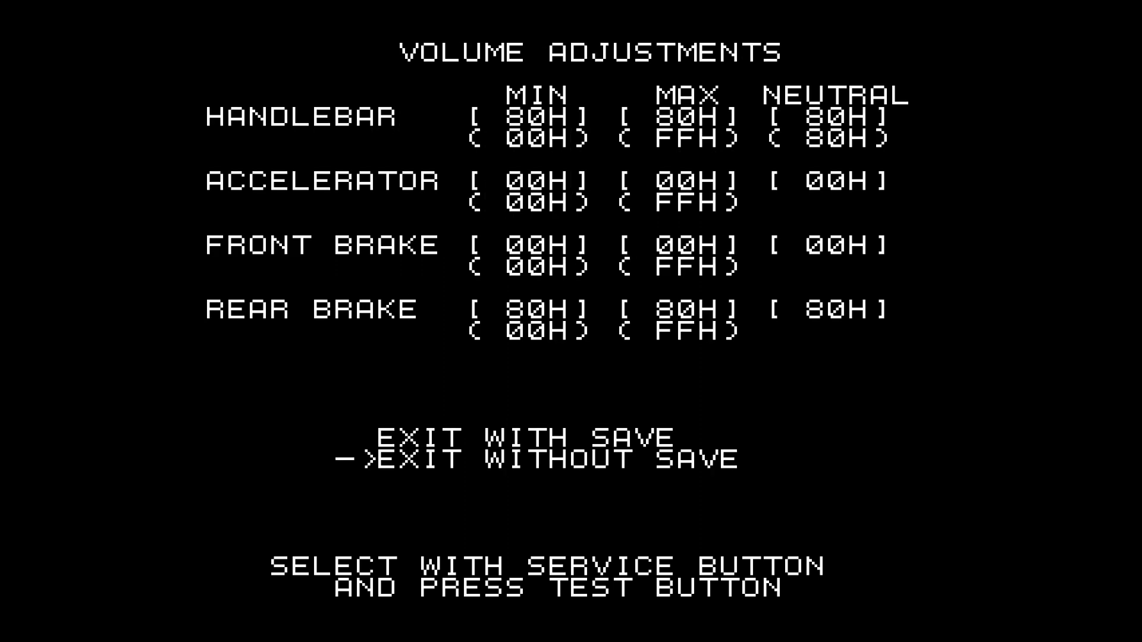
Step: Calibrate the handlebar to 01H–FFH and the accelerator and front brake to 00H–FFH, and exit with save
{"action": "key", "text": "Left"}
{"action": "key", "text": "Right"}
{"action": "key", "text": "Right"}
{"action": "key", "text": "Up"}
{"action": "key", "text": "Down"}
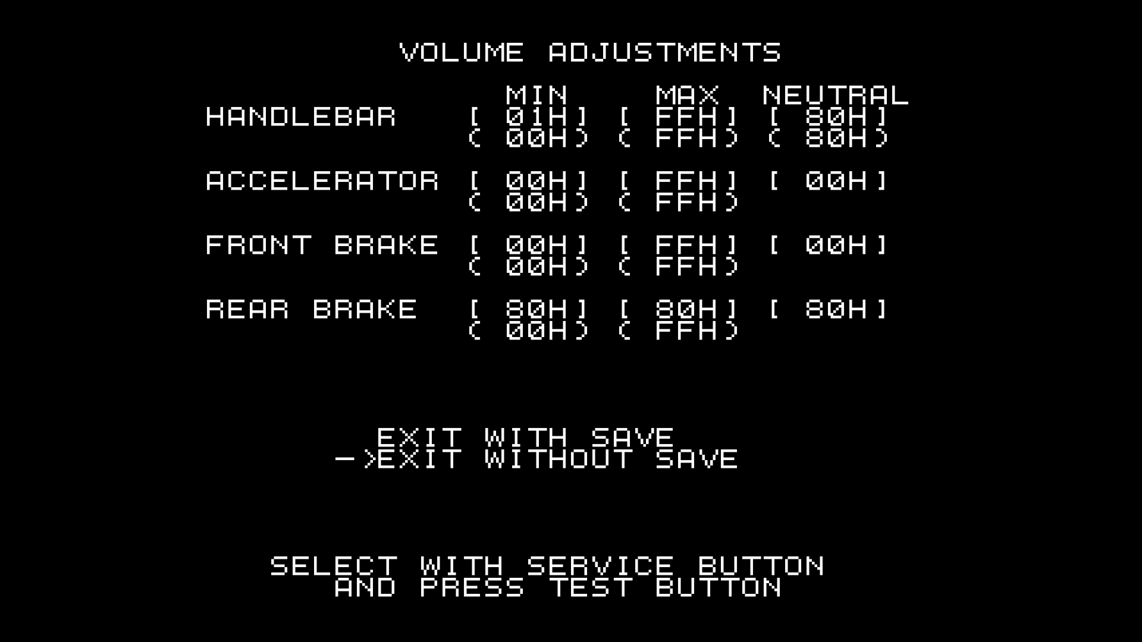
{"action": "key", "text": "9"}
{"action": "key", "text": "F2"}
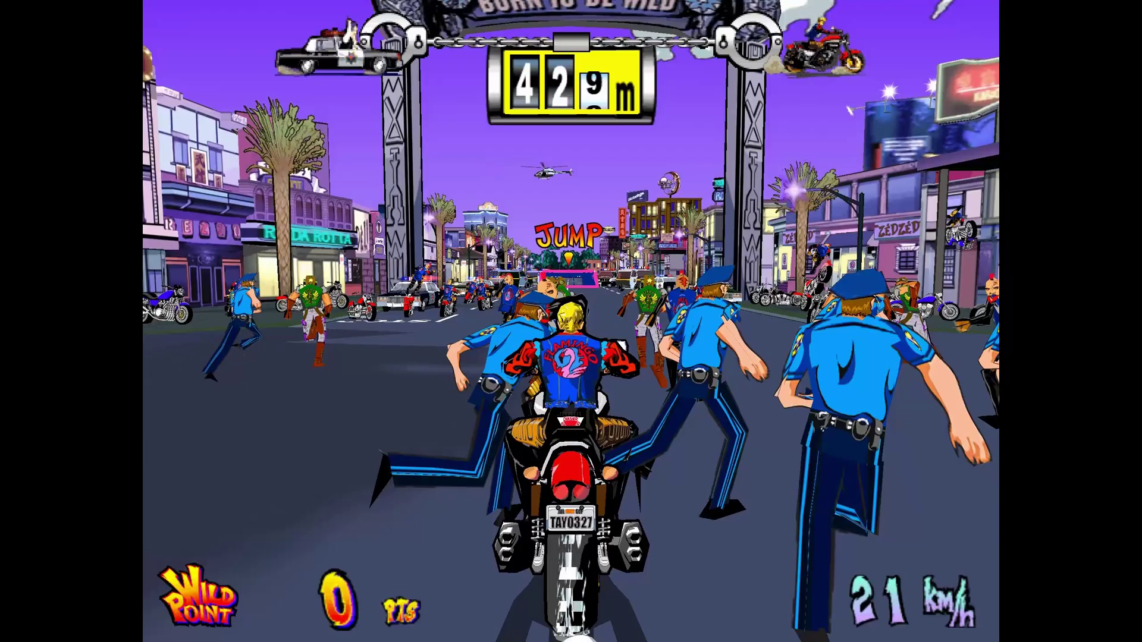
Step: Try the calibrated handlebar in a Wild Riders race by jumping off the police barricade ramp and sliding under the striped barrier
{"action": "key", "text": "Up"}
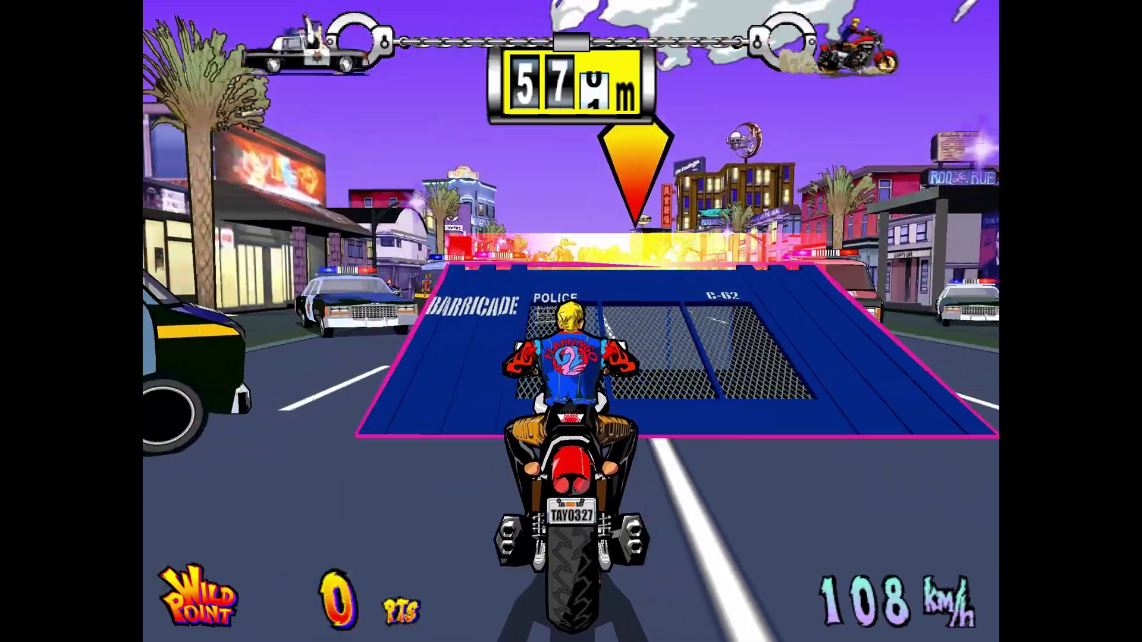
{"action": "key", "text": "Down"}
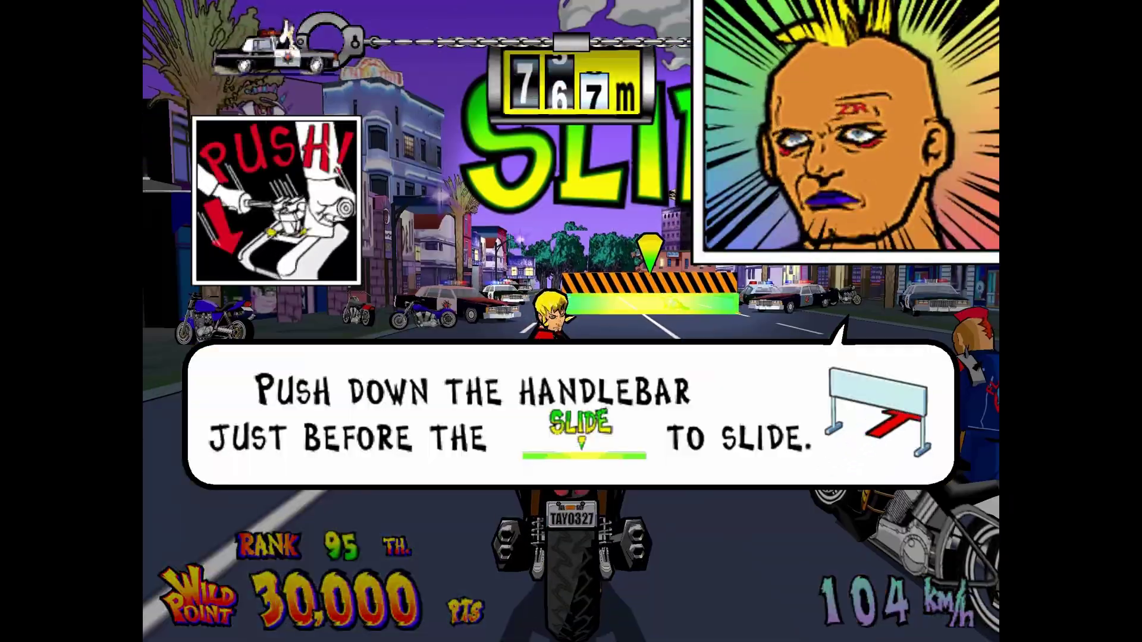
{"action": "key", "text": "Up"}
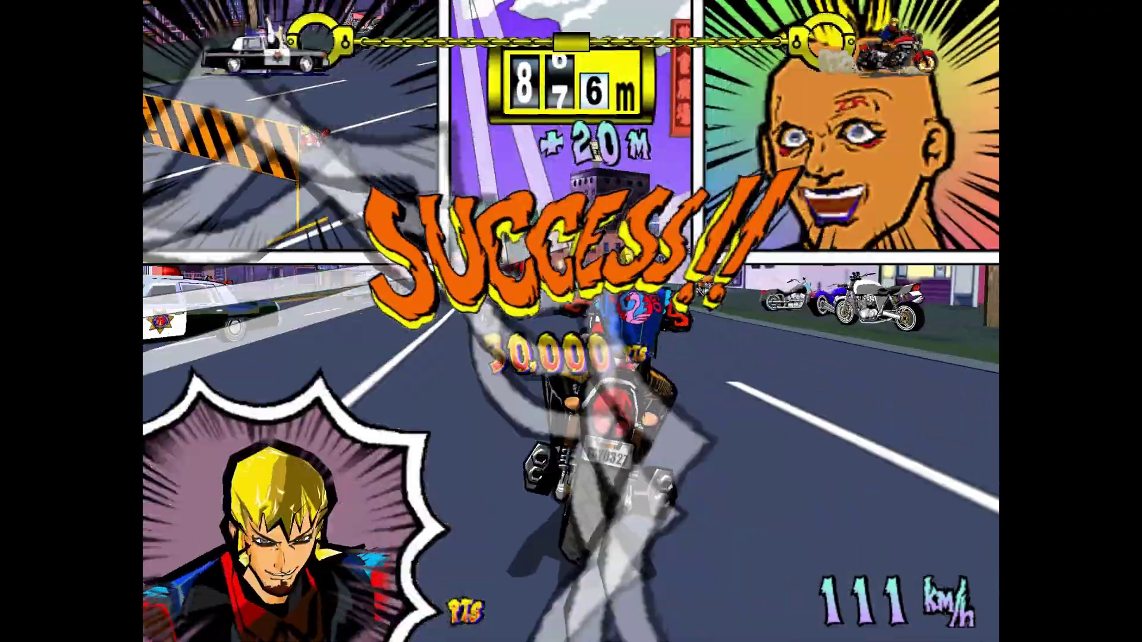